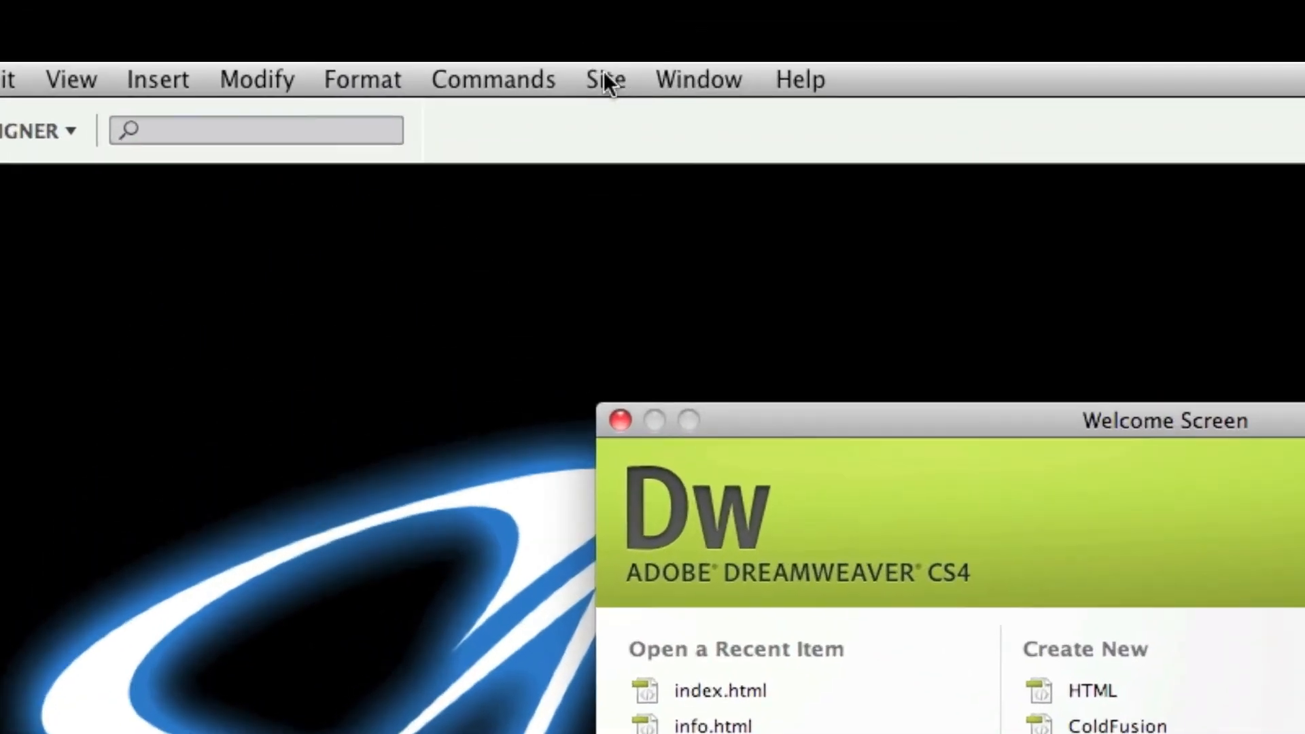
- Start a new Dreamweaver site definition and name the site Tutorial
left_click(408, 8)
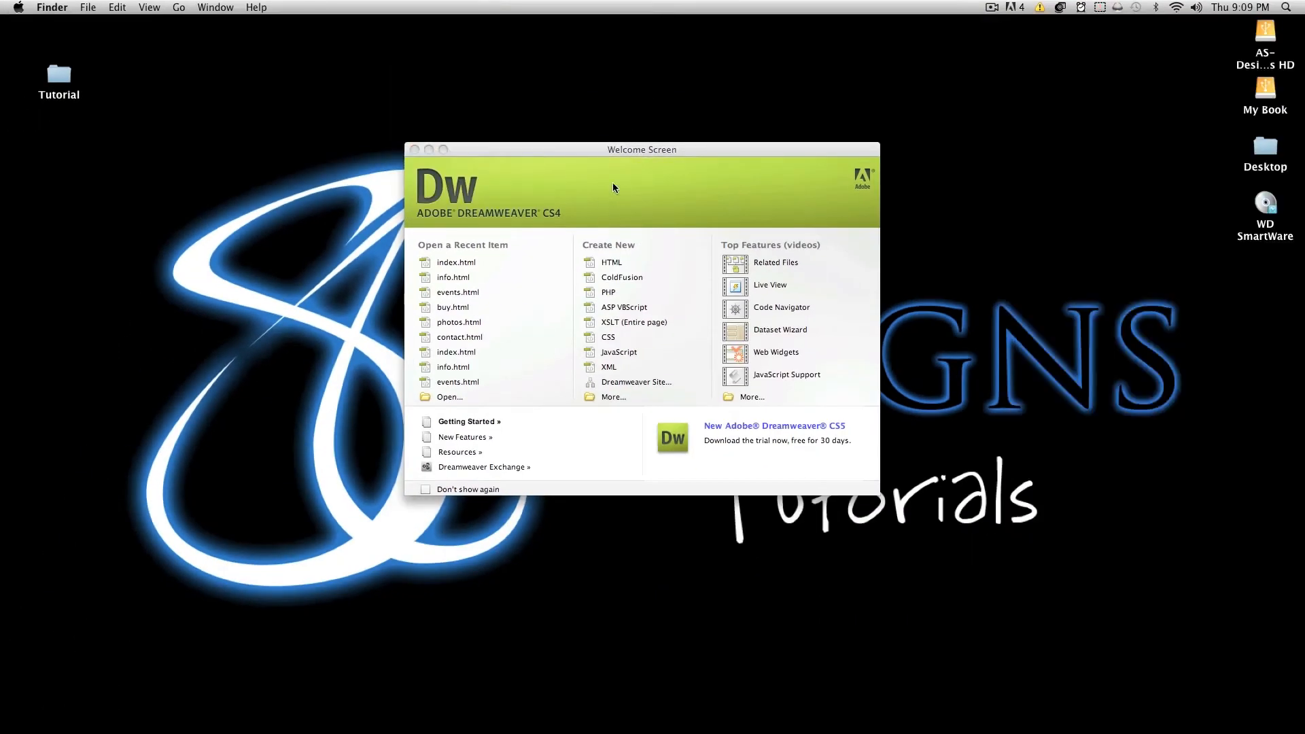
left_click(582, 165)
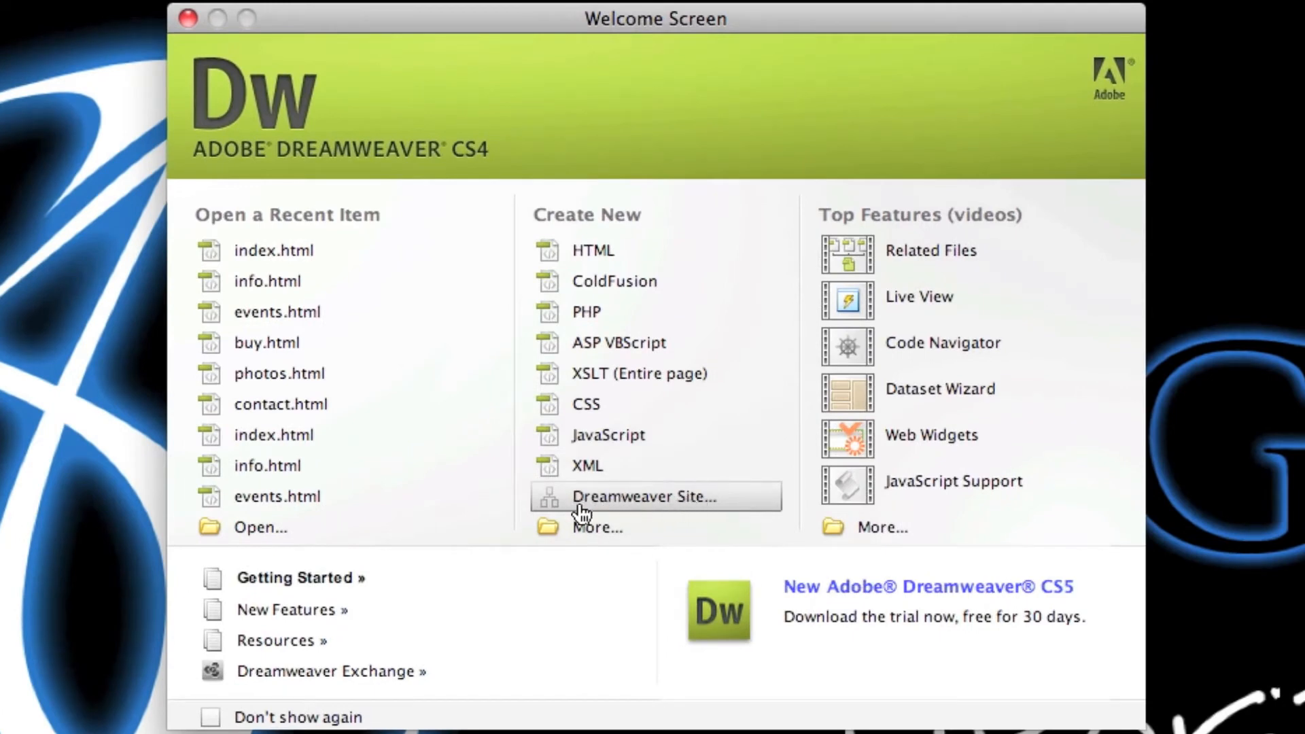
left_click(663, 509)
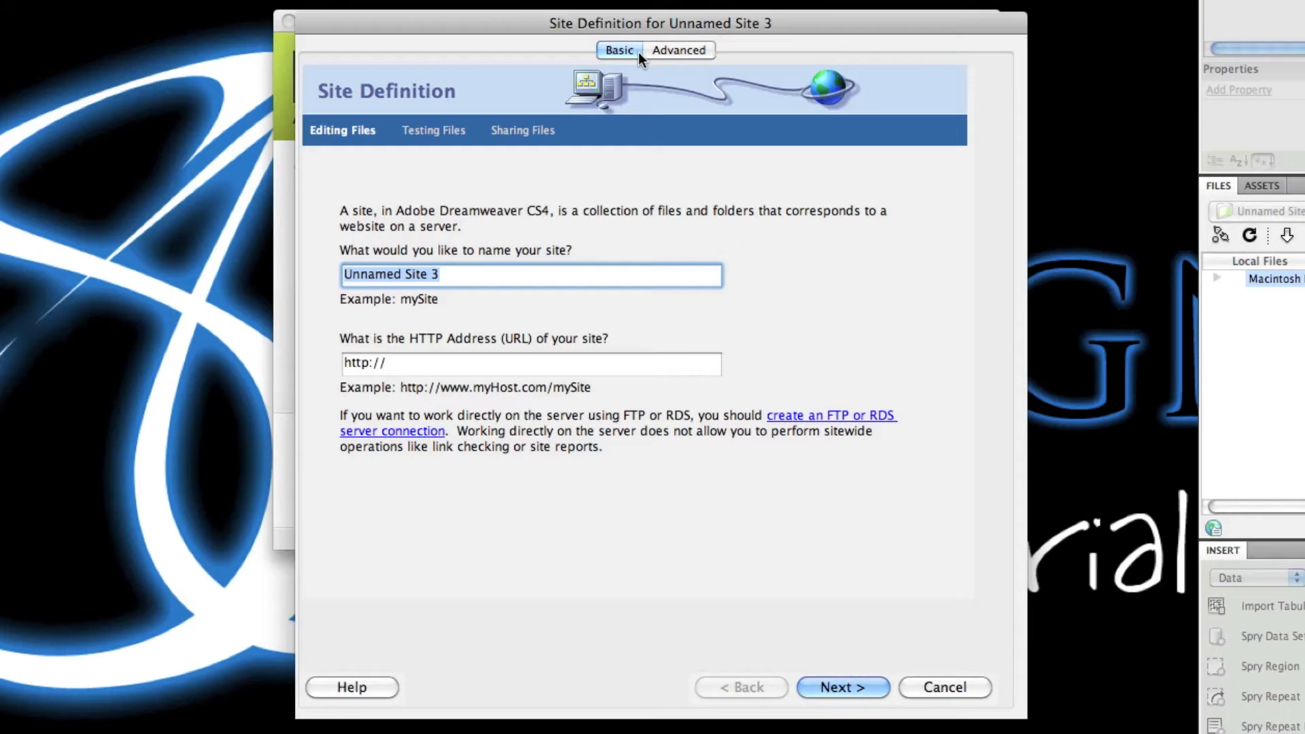
left_click(640, 277)
triple_click(640, 276)
type("Tutor")
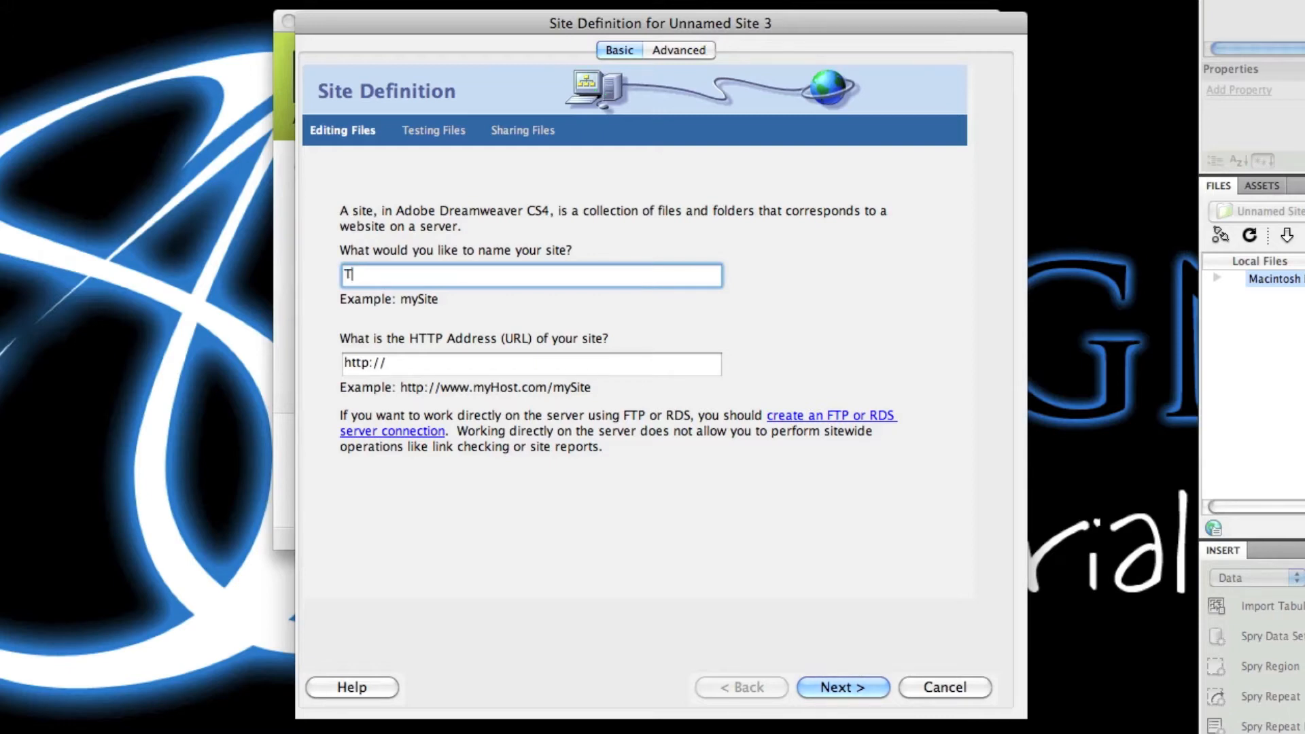
type("ial")
- Continue the site setup without entering a web address, keeping the option not to use a server technology
left_click(620, 367)
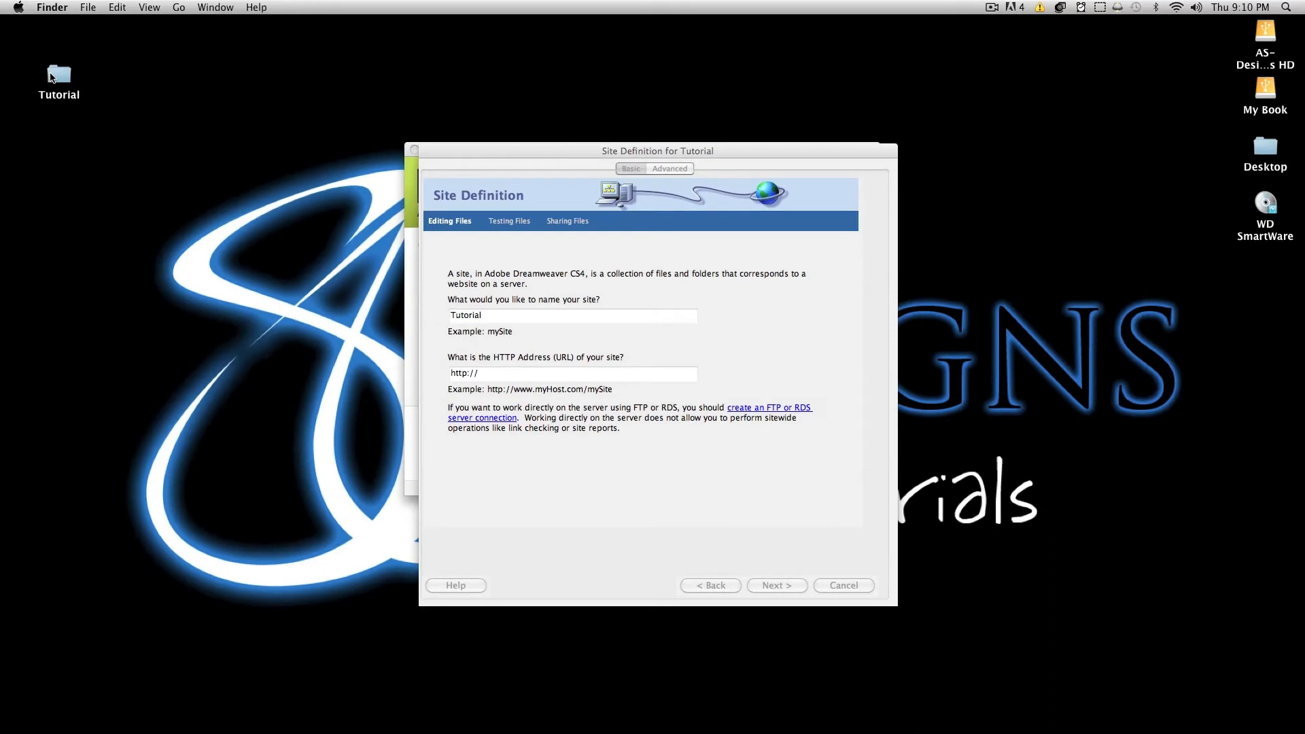
left_click(53, 76)
left_click(765, 316)
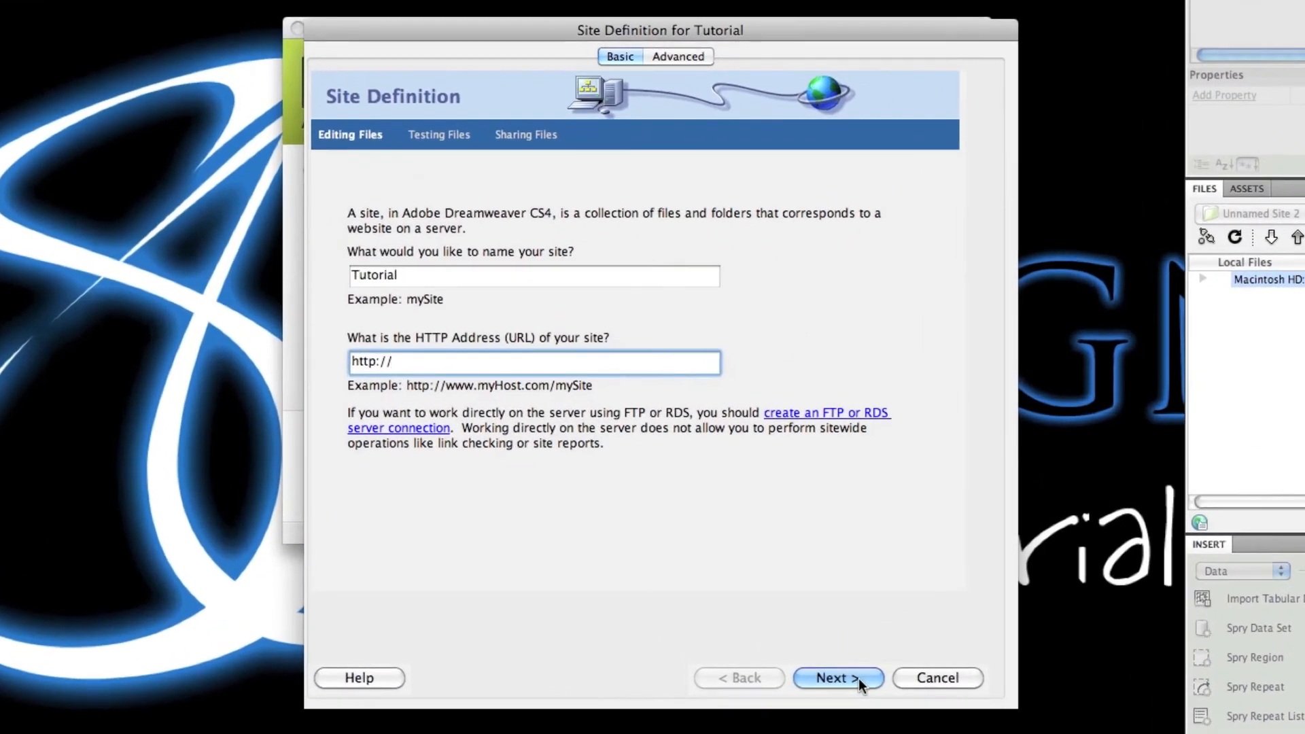
left_click(787, 599)
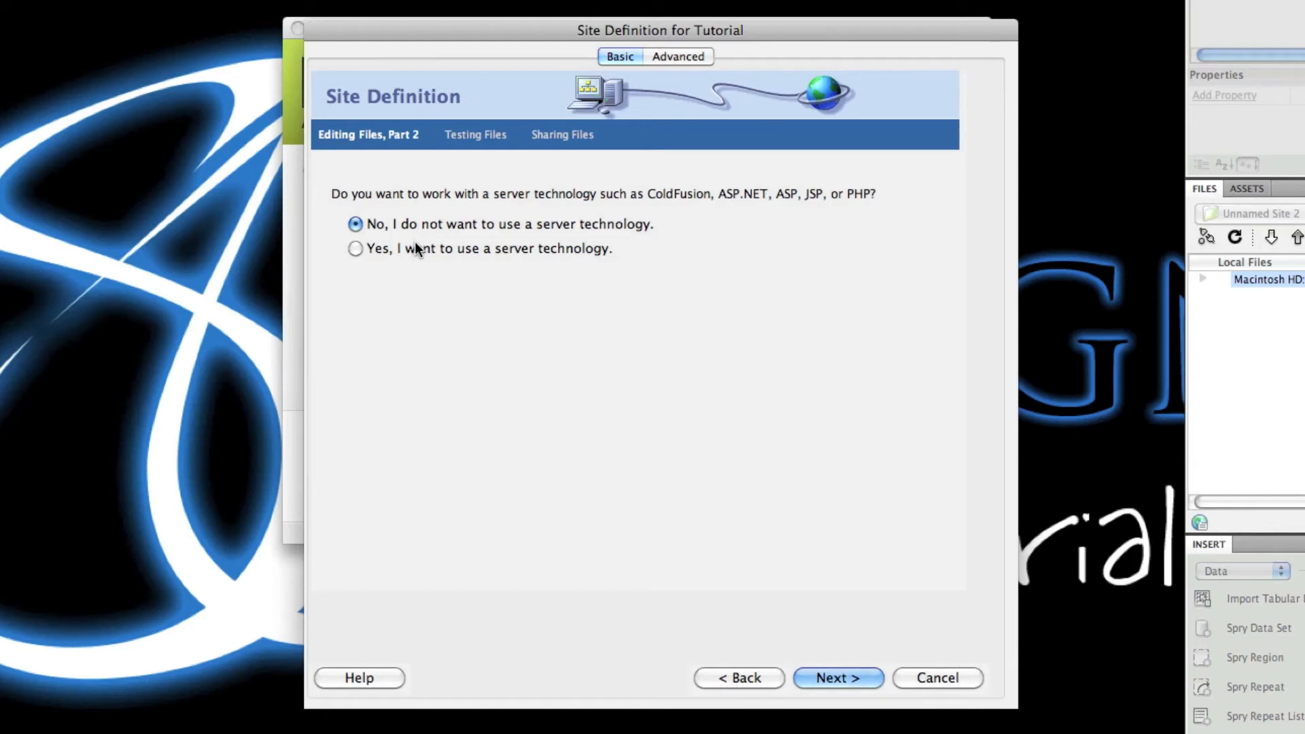
left_click(850, 673)
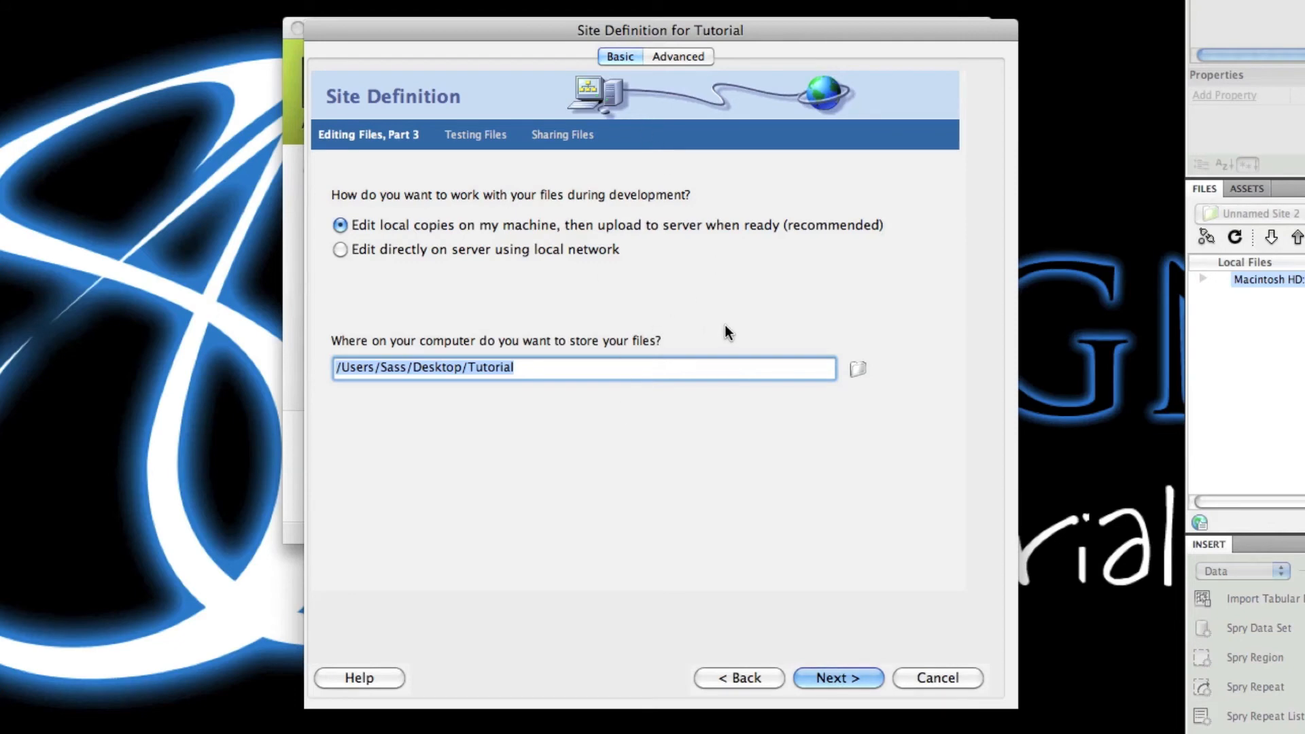
- Choose the Tutorial folder on the Desktop as the site's local root folder and accept it
left_click(862, 370)
left_click(450, 235)
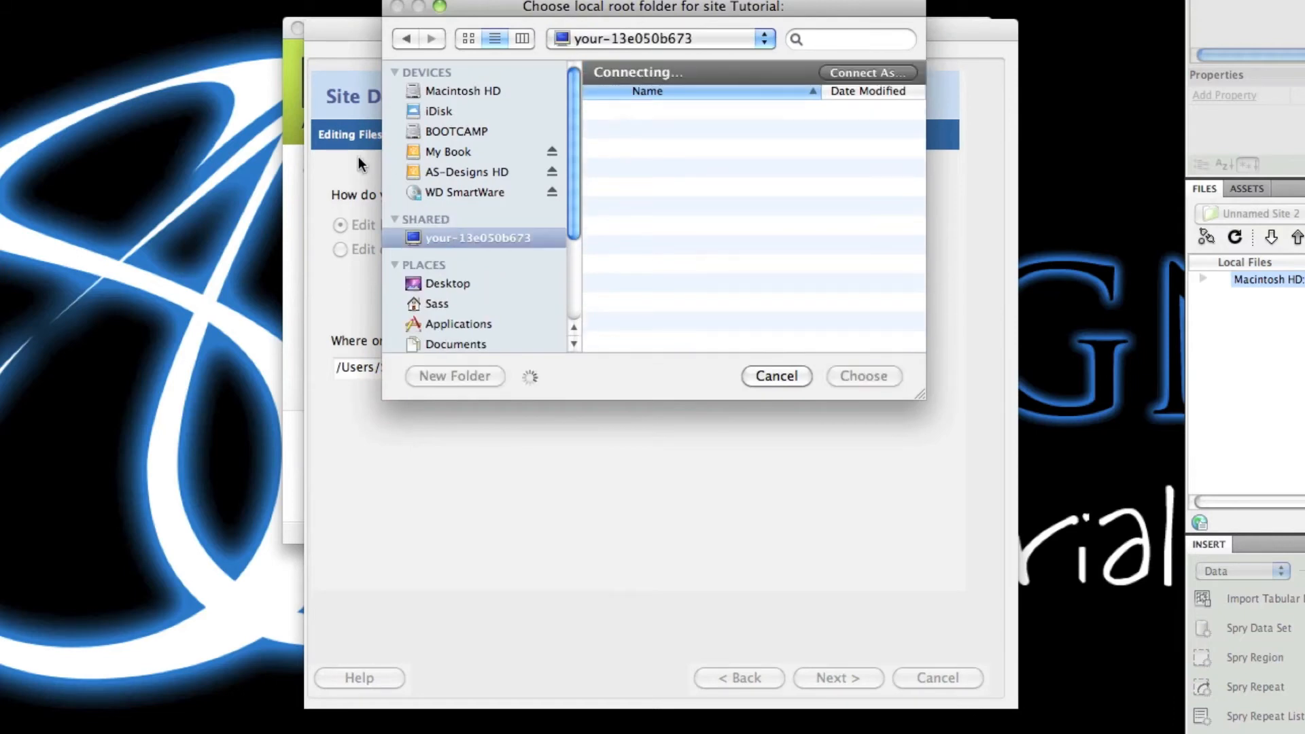
left_click(450, 283)
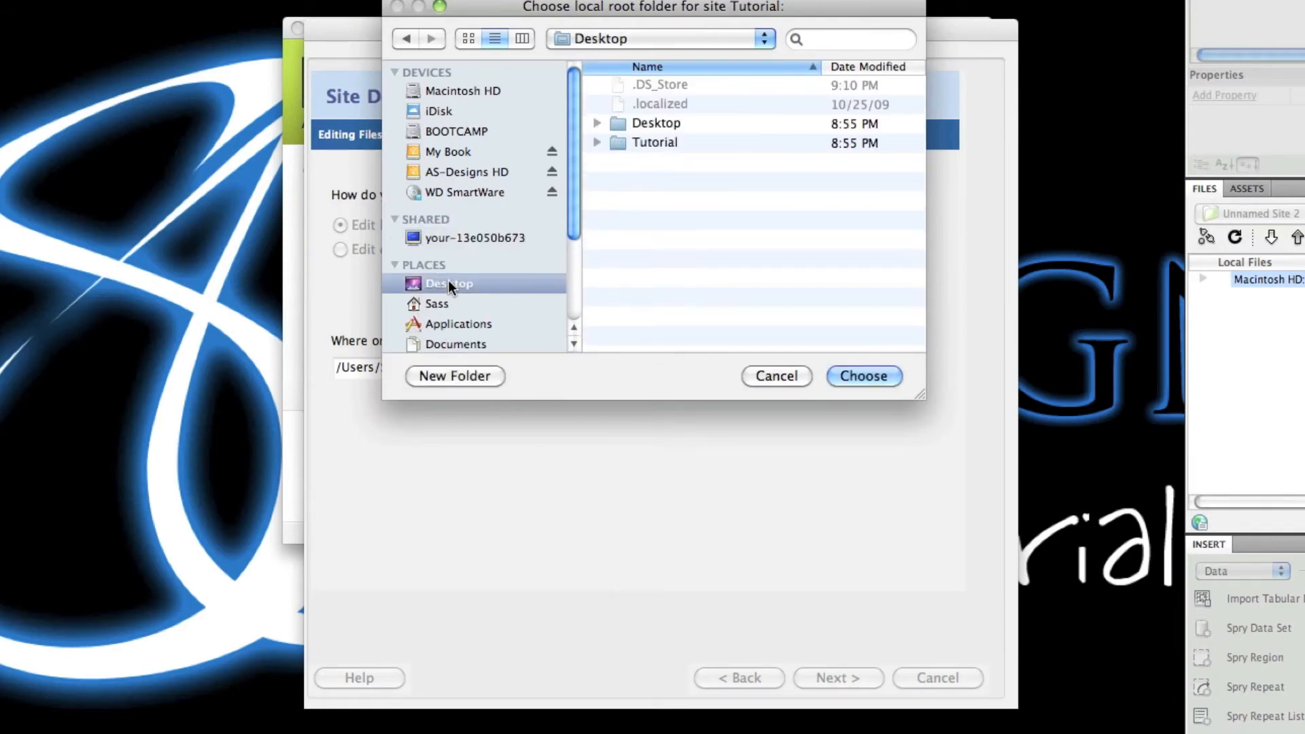
left_click(659, 141)
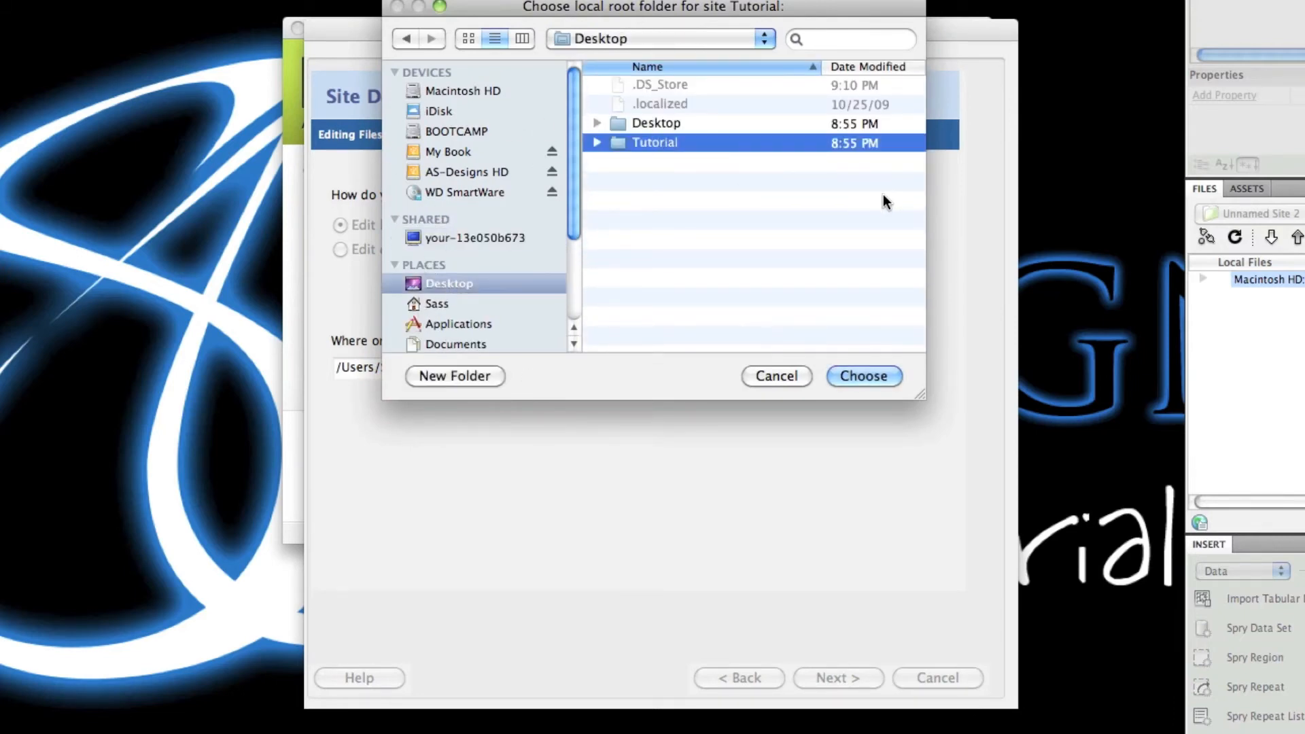
left_click(875, 379)
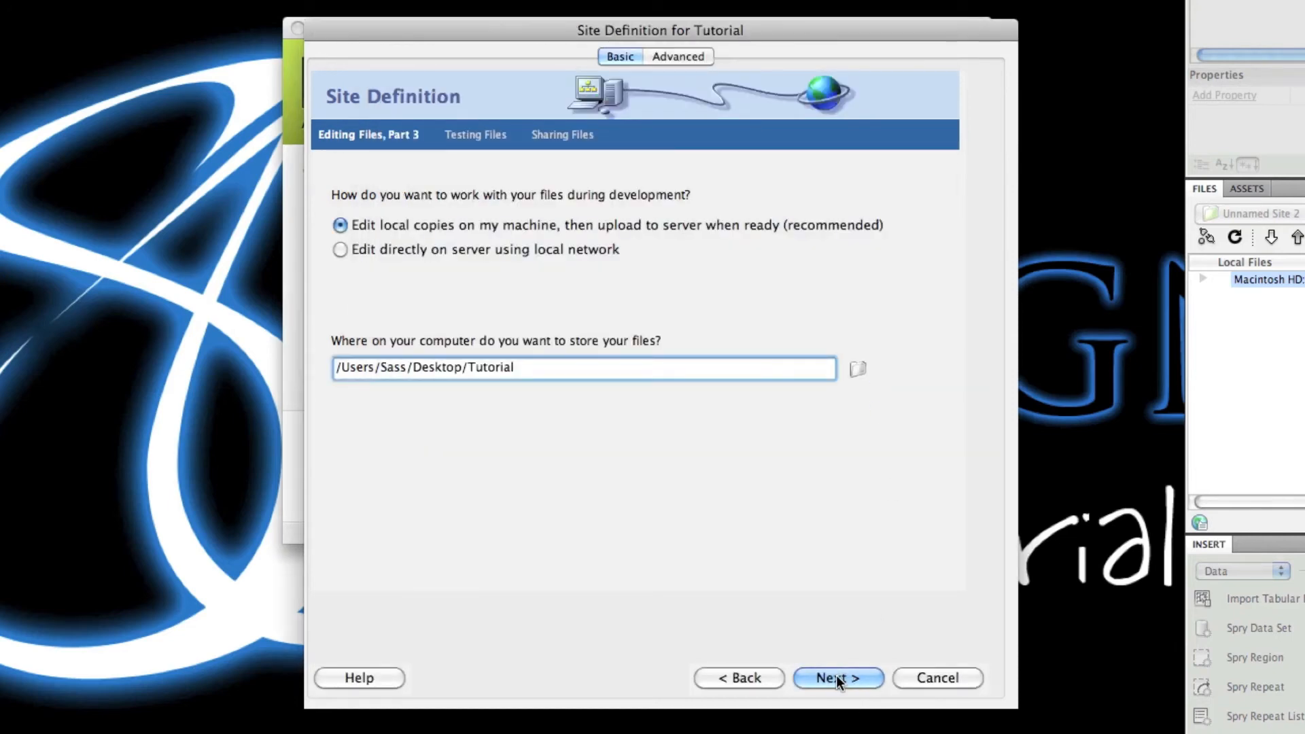
left_click(836, 678)
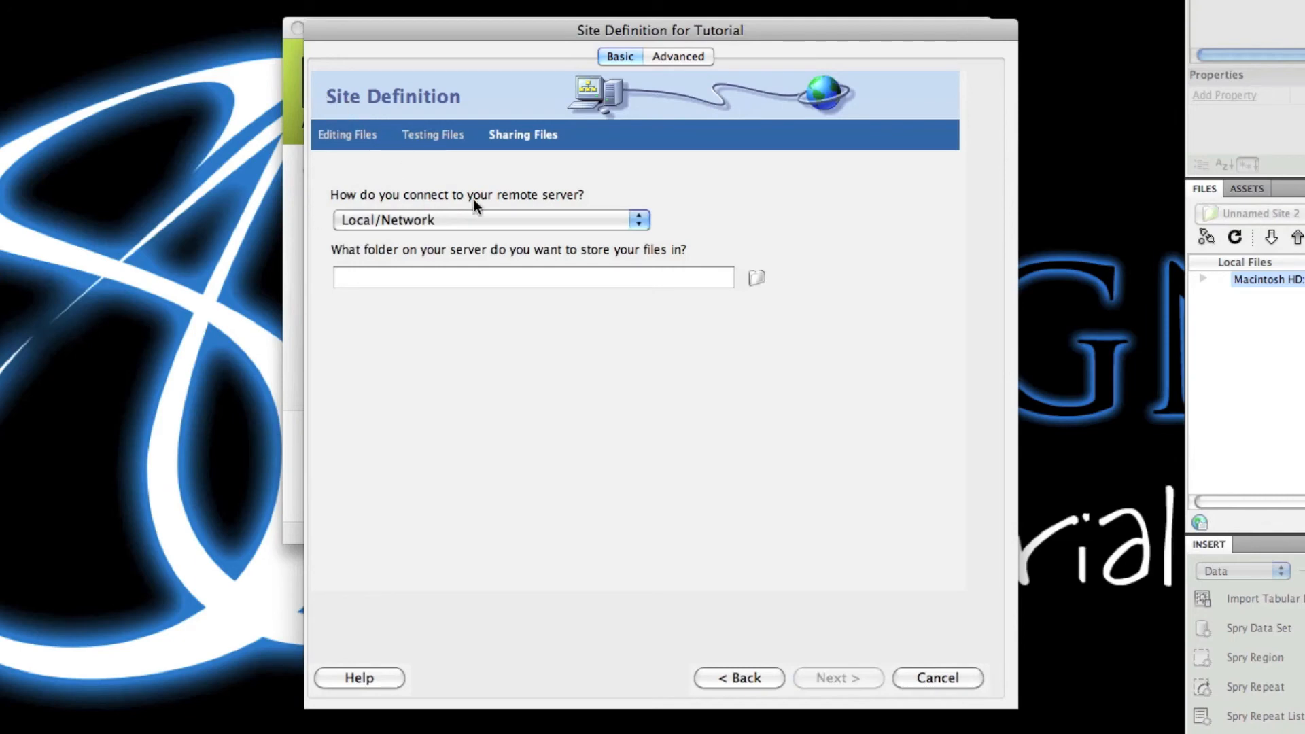
- Set the remote server connection to None and finish the site definition
left_click(586, 221)
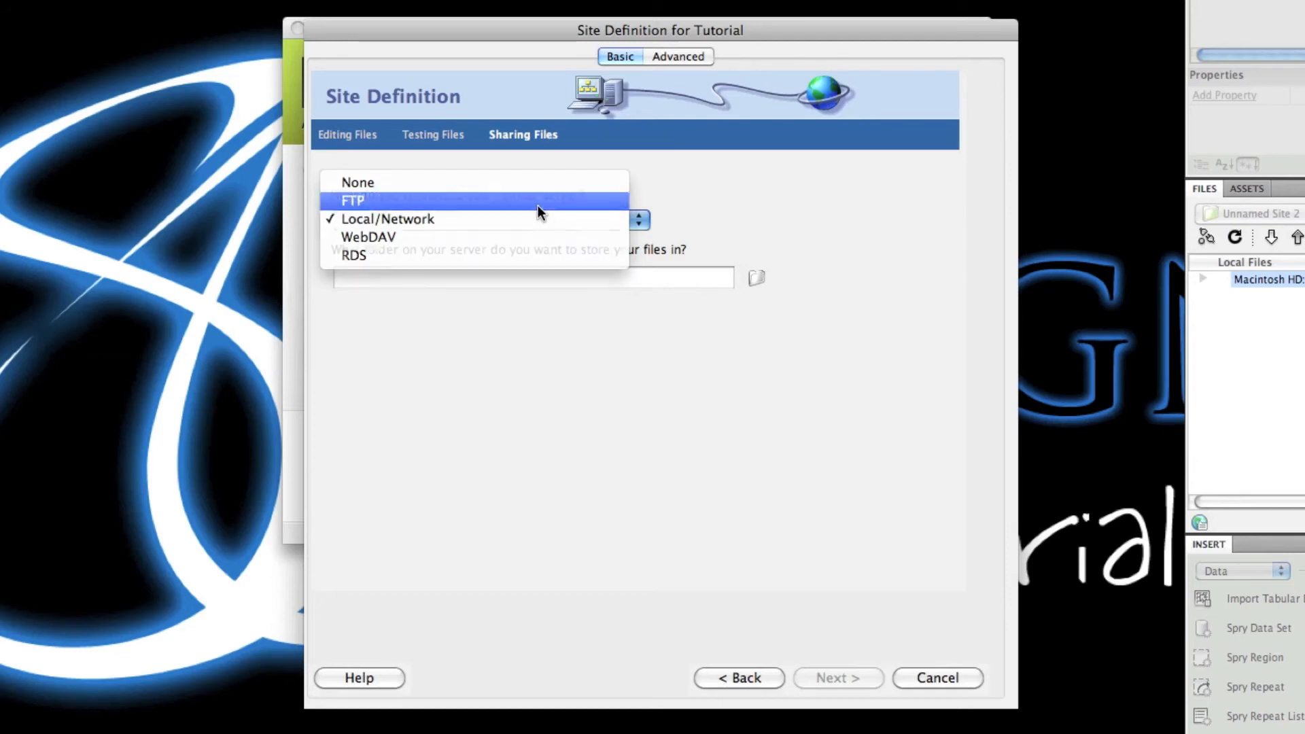
left_click(537, 202)
left_click(513, 220)
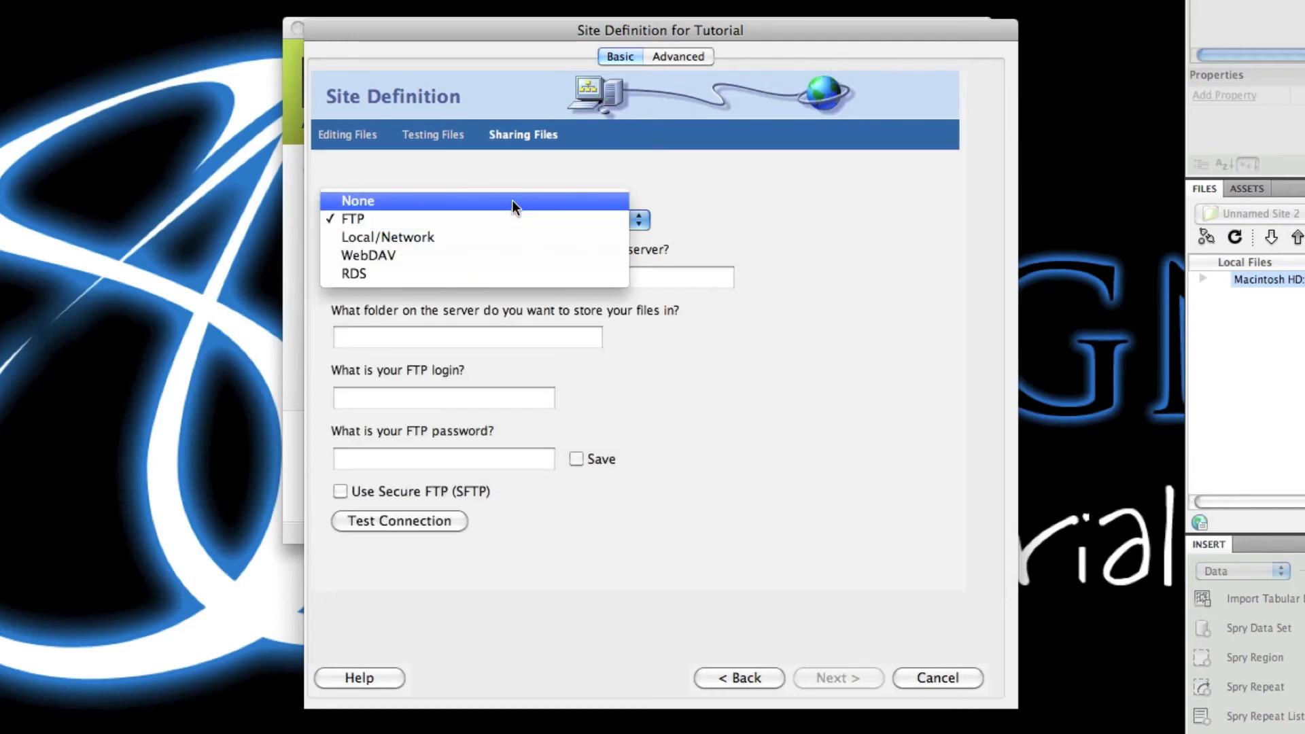
left_click(504, 200)
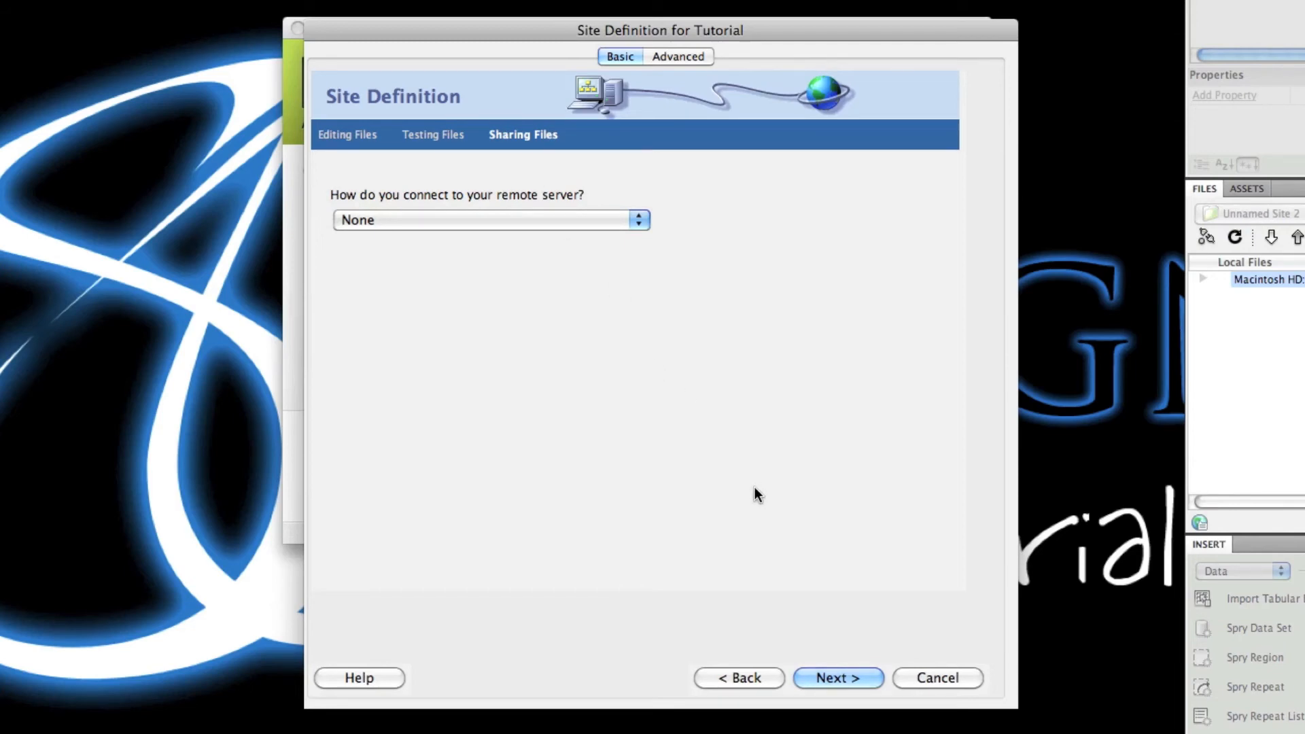
left_click(849, 681)
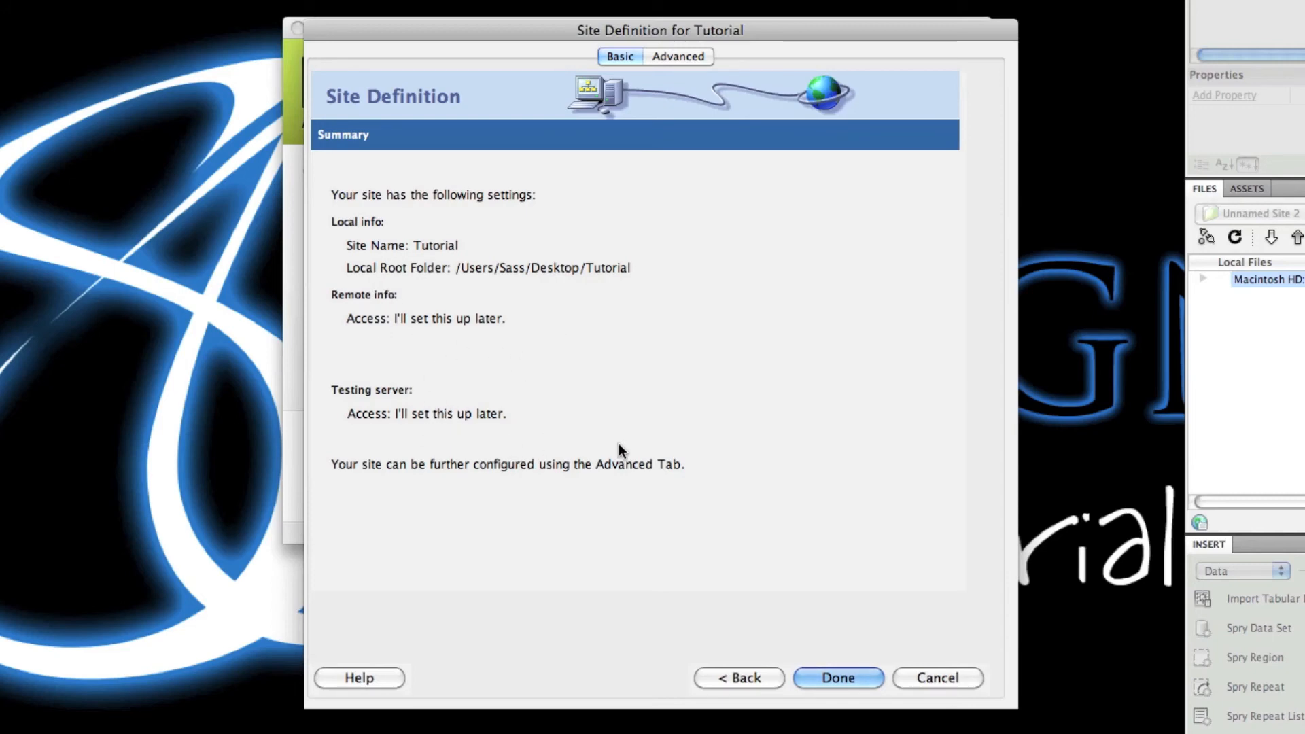
left_click(836, 678)
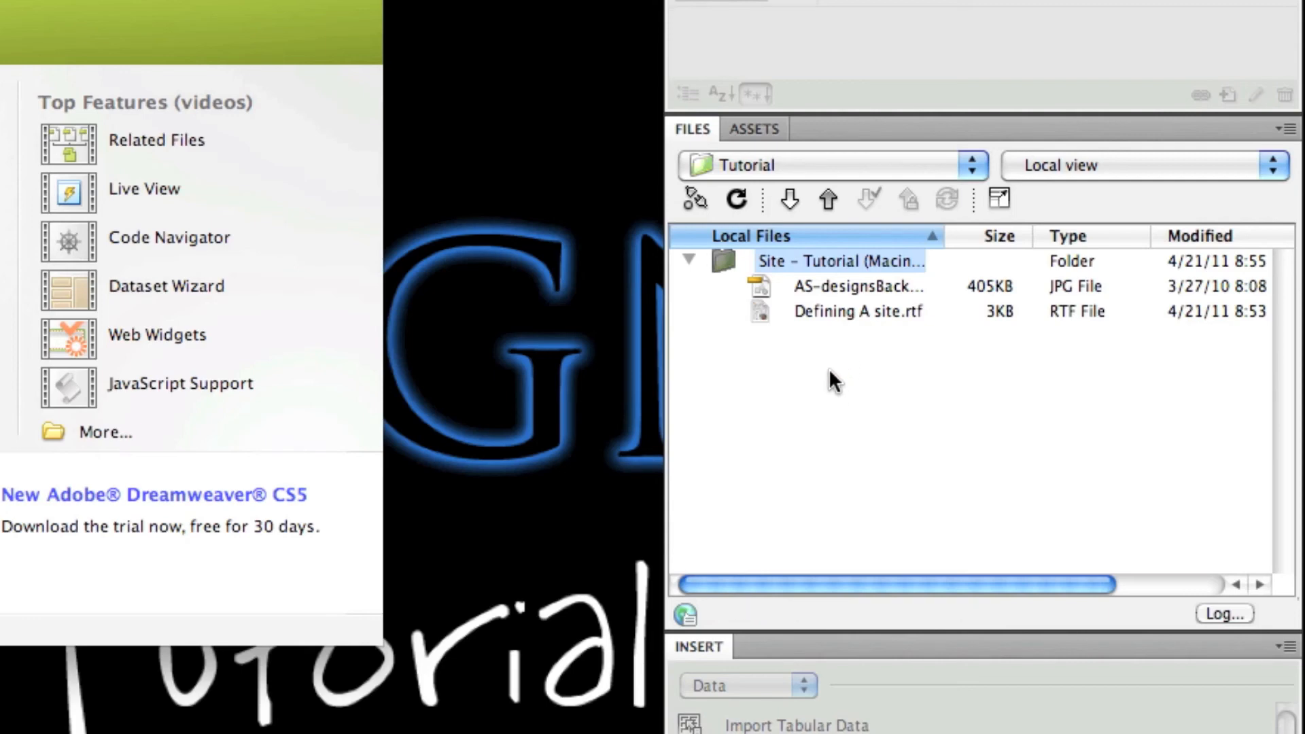
- Create a folder named images in the Tutorial site root and move AS-designsBackgroundtutorials.jpg into it
right_click(773, 367)
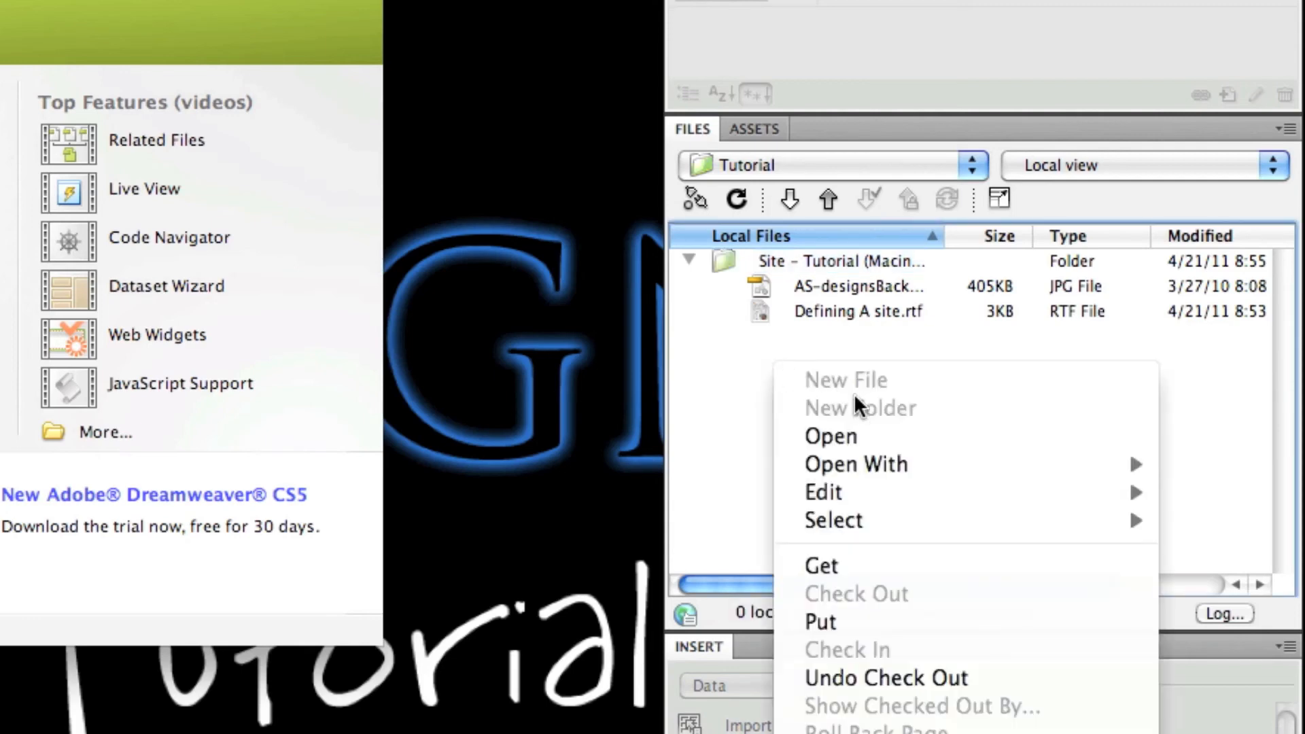
left_click(728, 397)
right_click(821, 254)
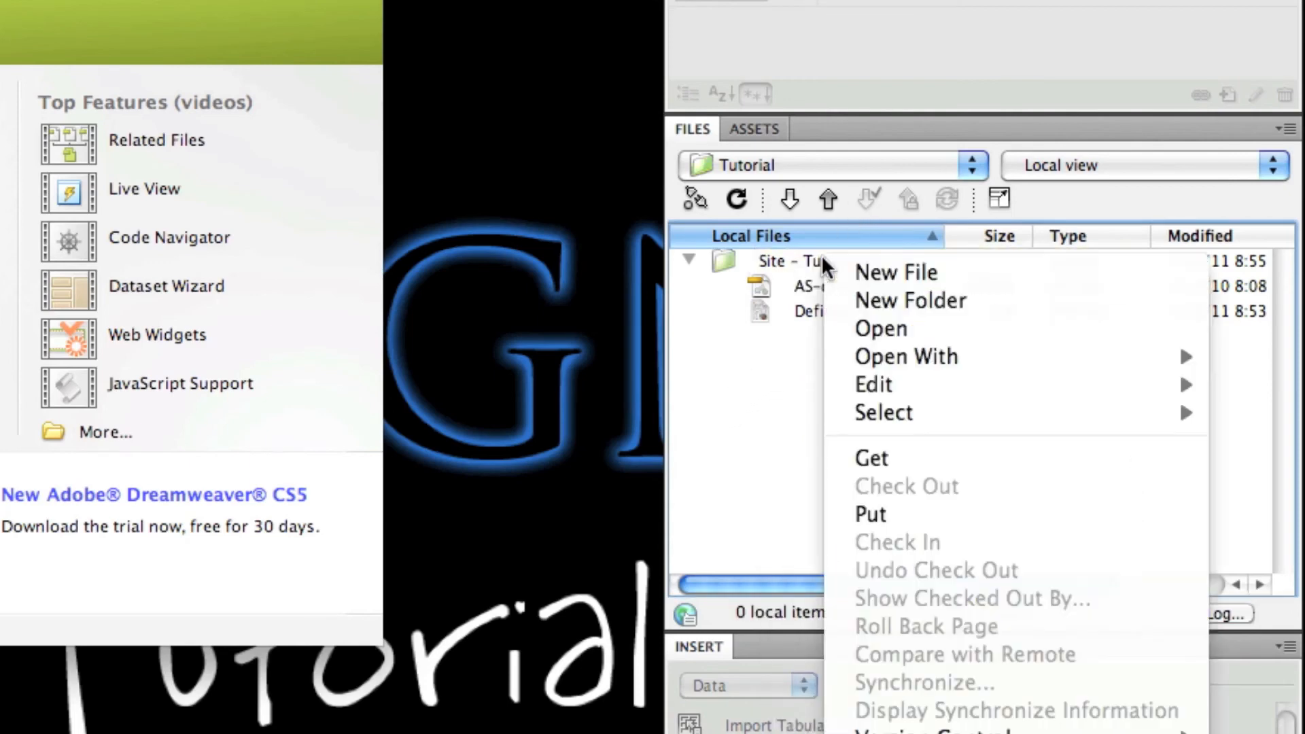
left_click(908, 298)
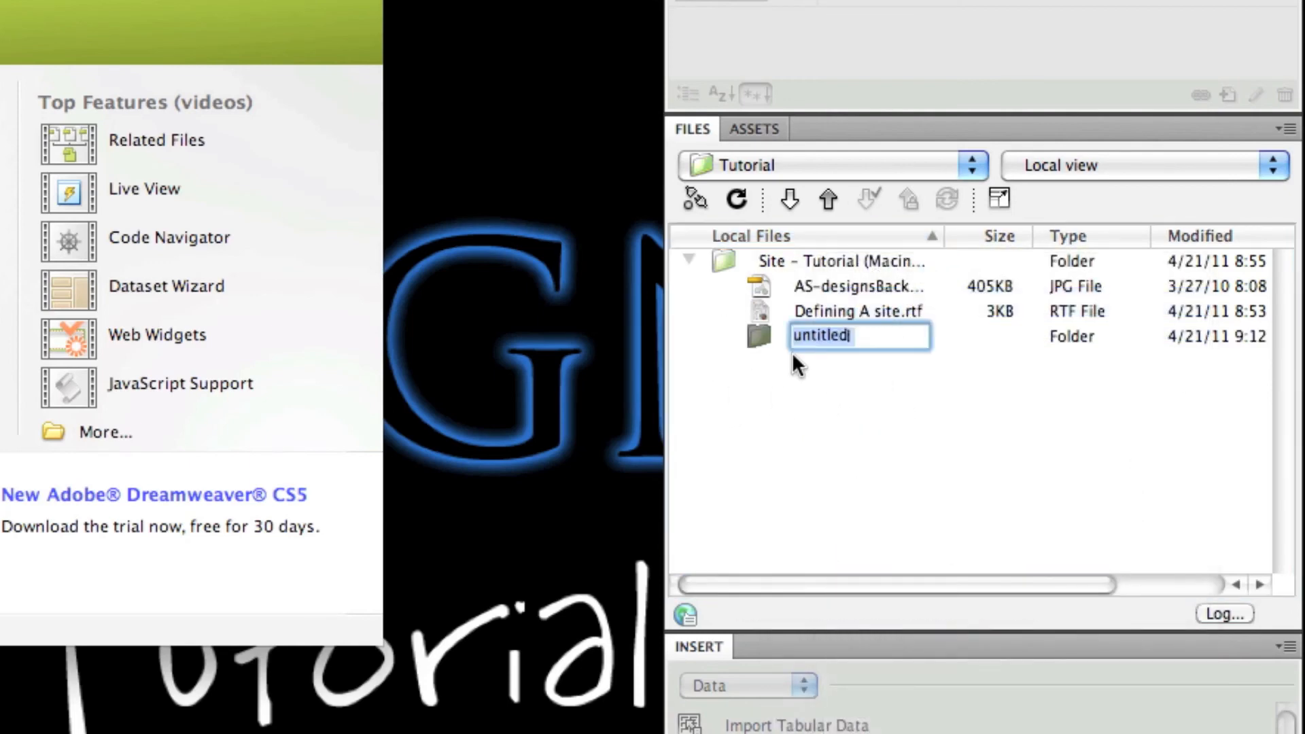
type("i")
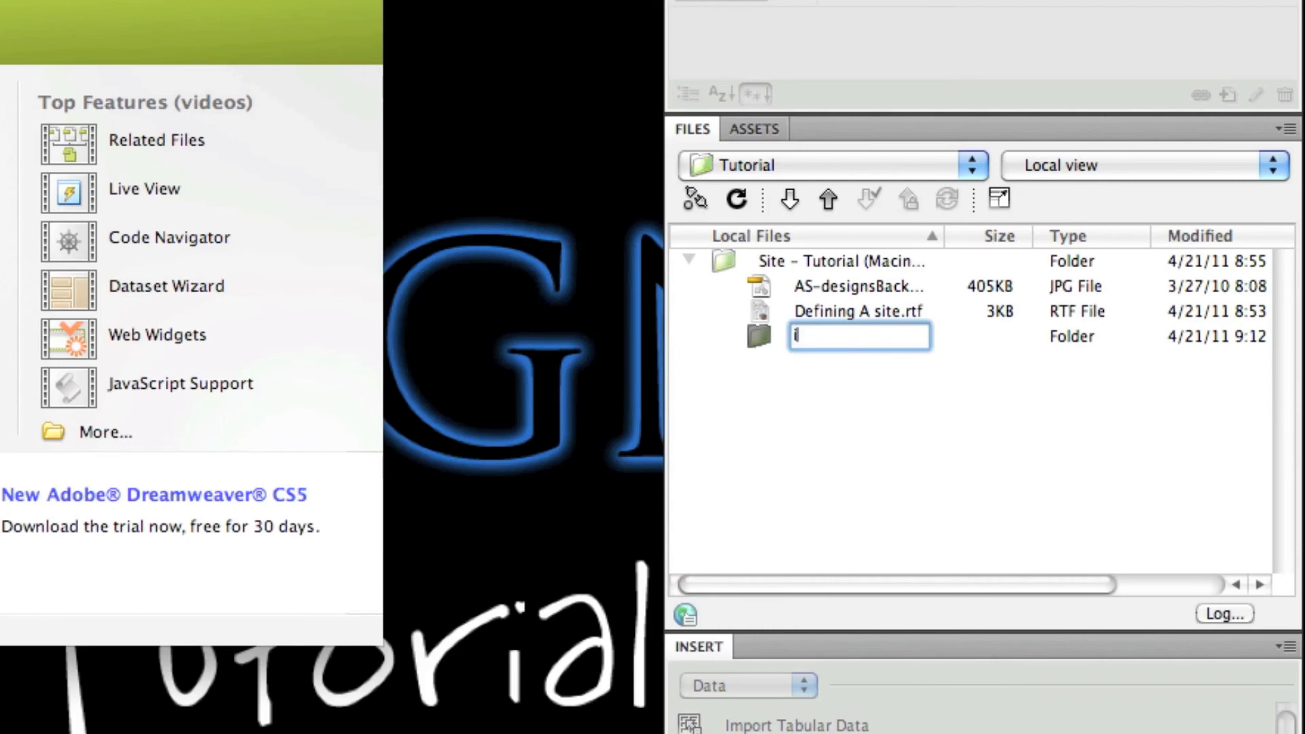
type("mages")
key("Return")
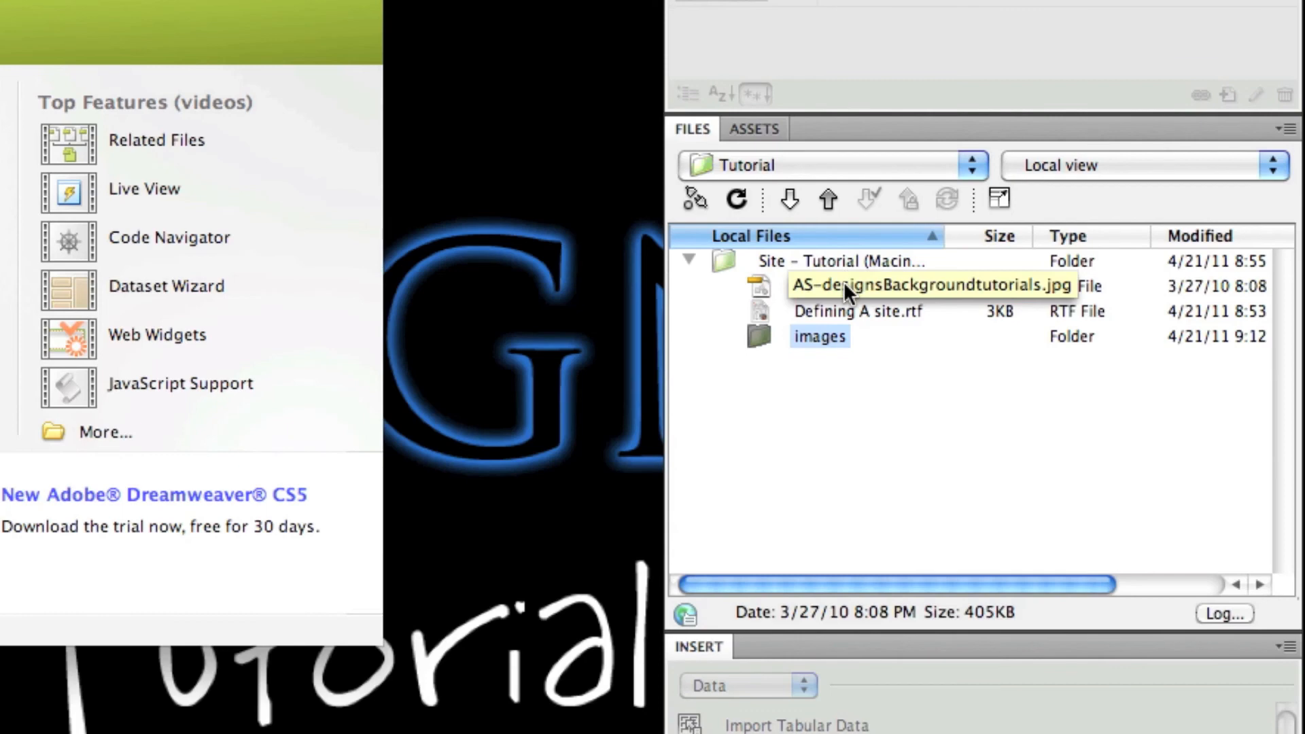
left_click_drag(843, 282, 830, 336)
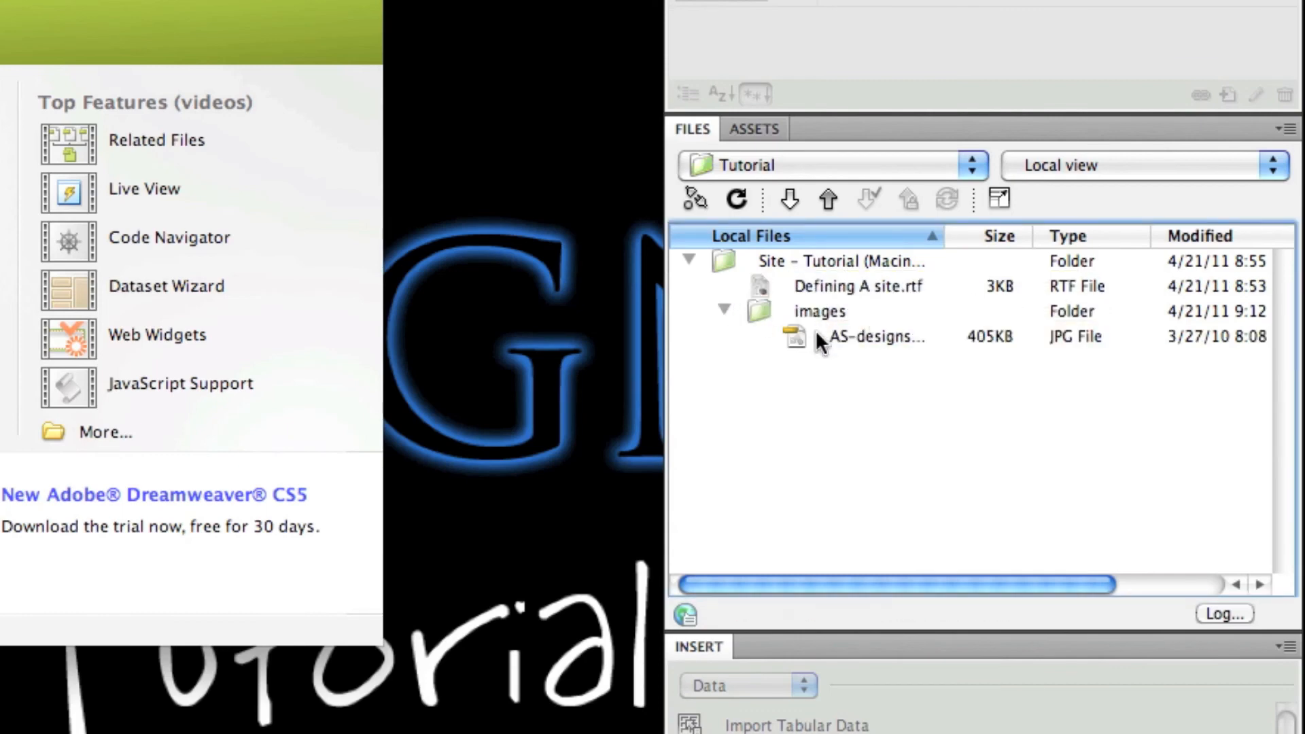